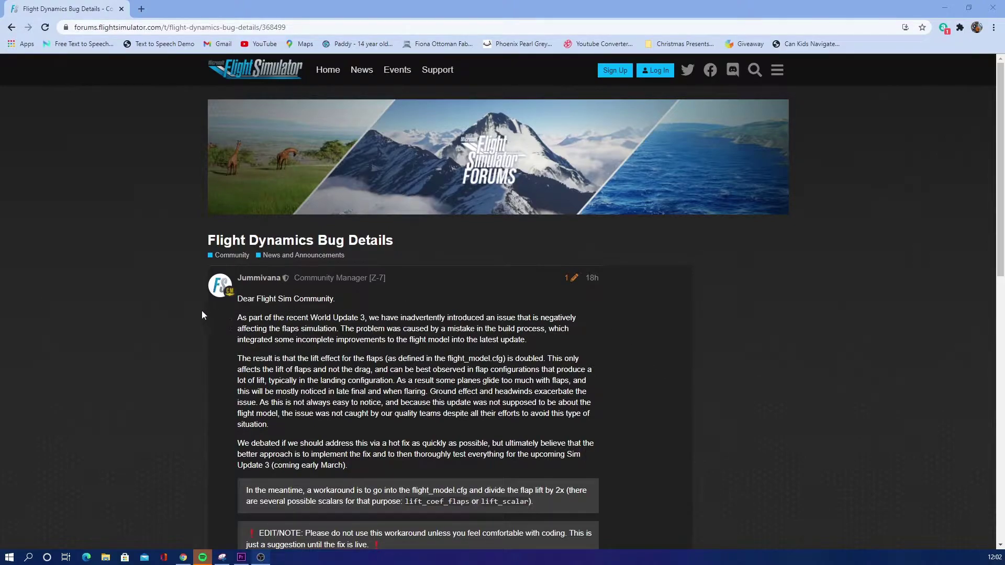
scroll(181, 302, down, 1)
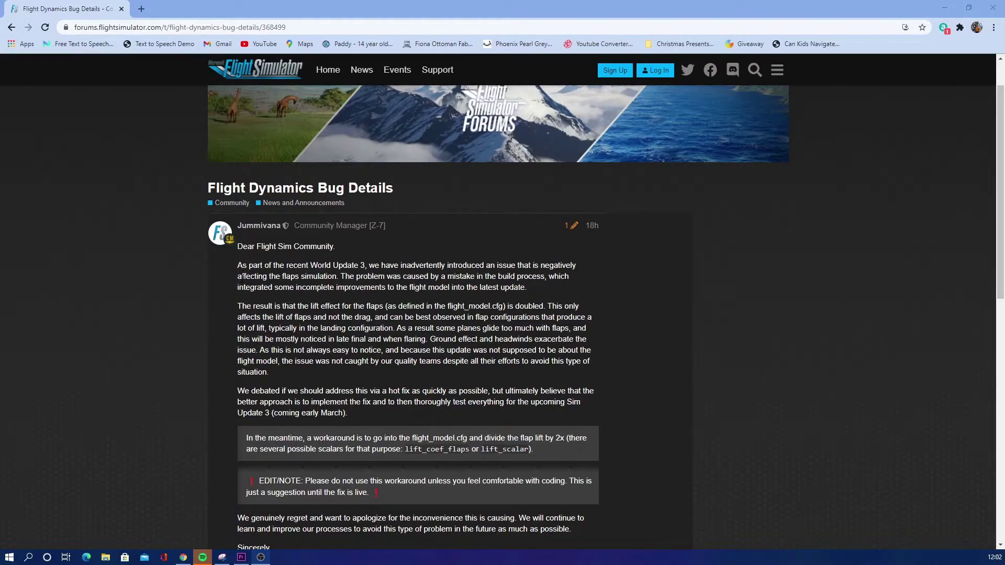
scroll(214, 279, down, 2)
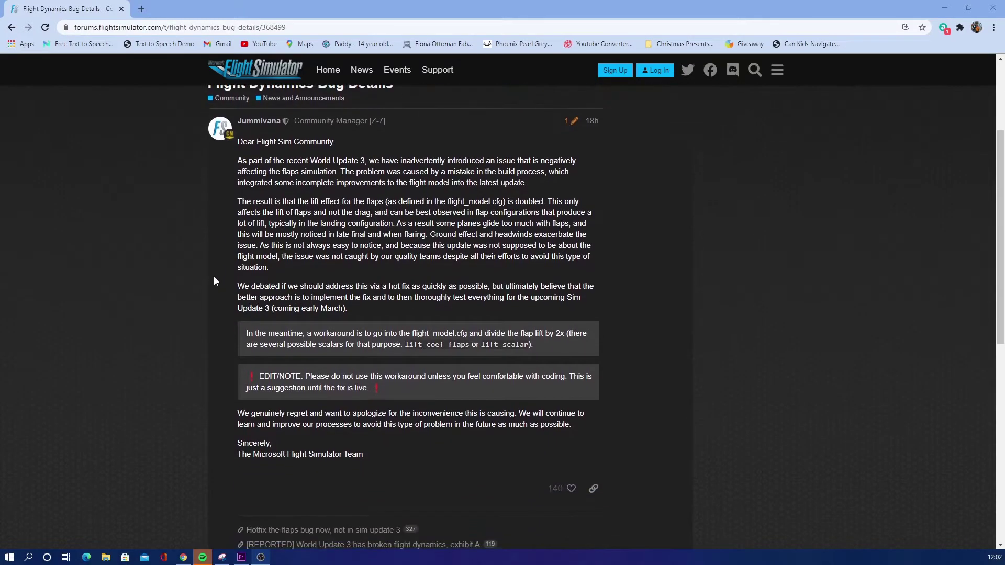